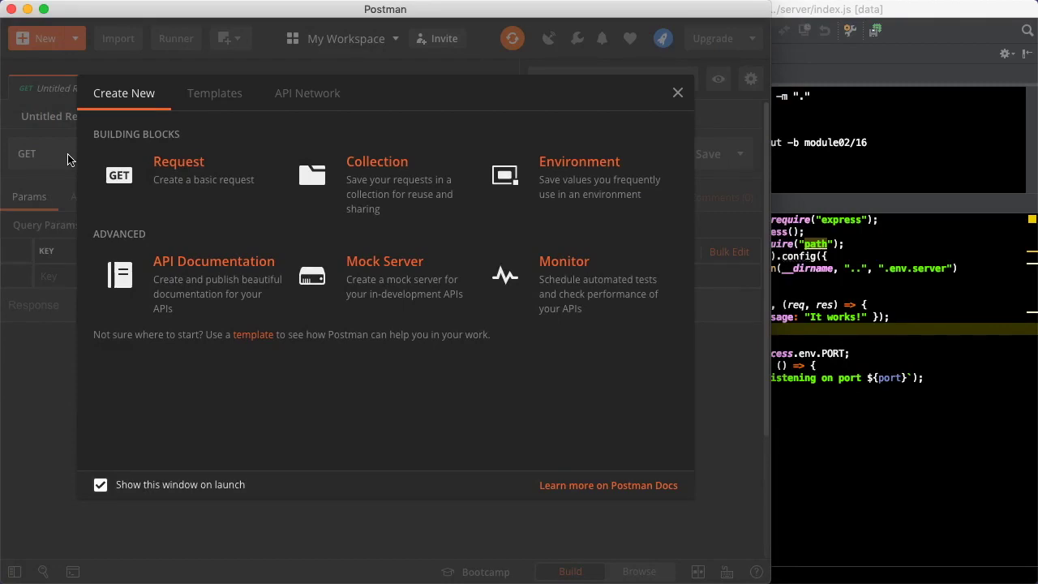
Step: Create a new basic request and name it "GET /items"
{"action": "left_click", "coordinate": [165, 172]}
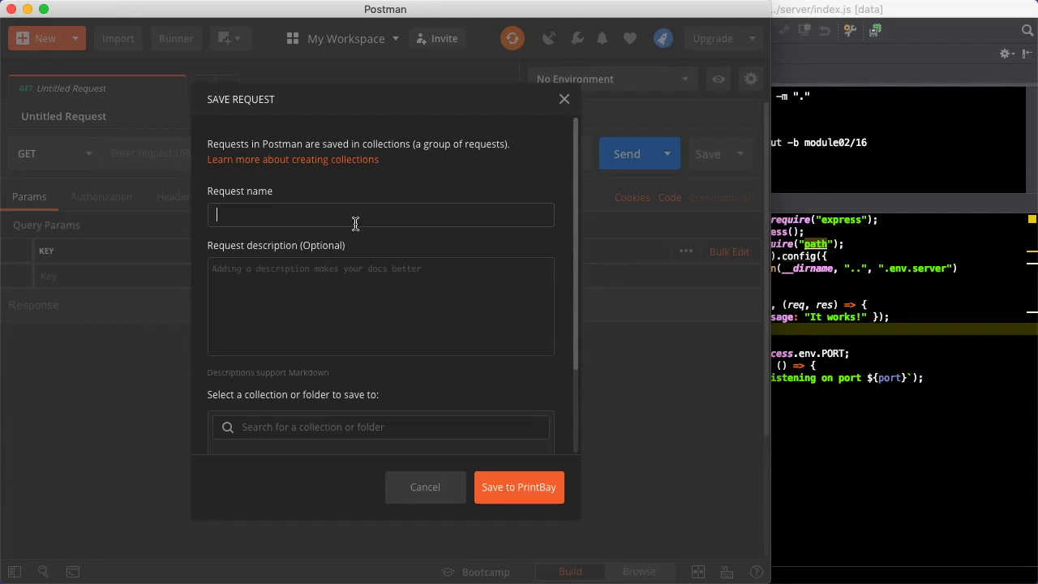
{"action": "type", "text": "GET /items"}
{"action": "scroll", "coordinate": [369, 319], "scroll_direction": "down", "scroll_amount": 3}
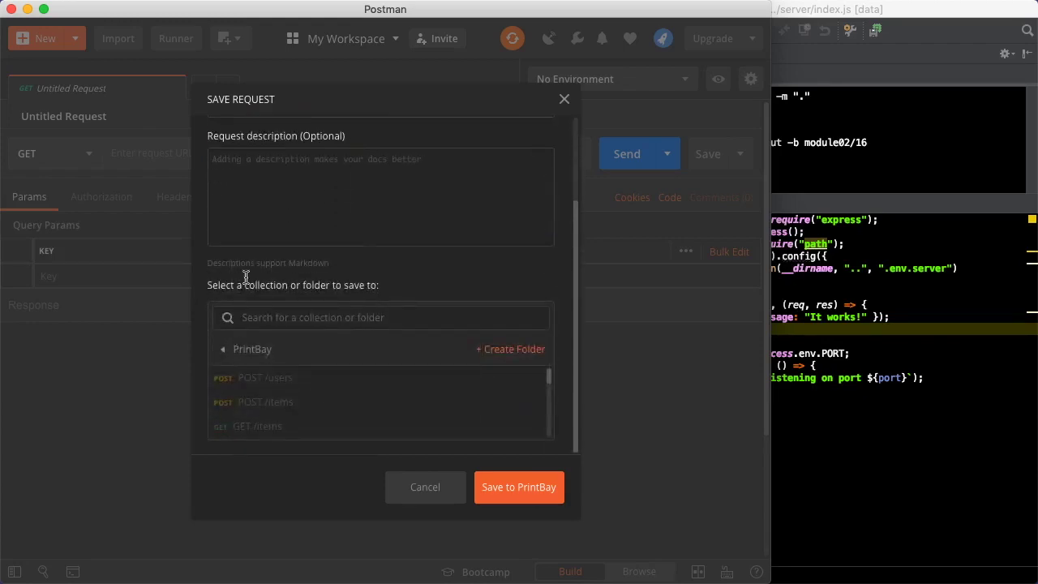
{"action": "scroll", "coordinate": [326, 257], "scroll_direction": "up", "scroll_amount": 2}
{"action": "scroll", "coordinate": [327, 257], "scroll_direction": "up", "scroll_amount": 1}
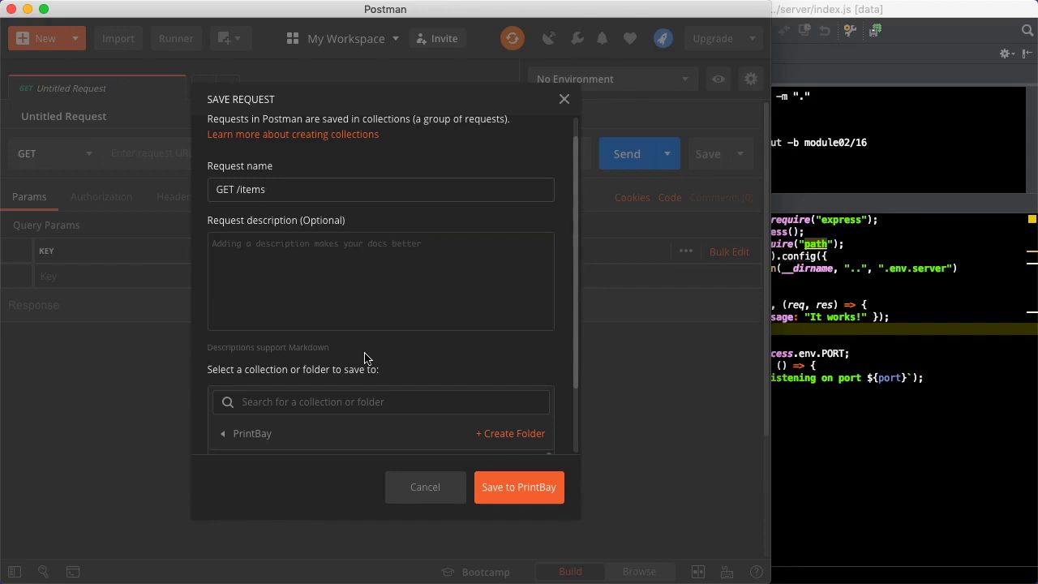
{"action": "scroll", "coordinate": [364, 357], "scroll_direction": "down", "scroll_amount": 2}
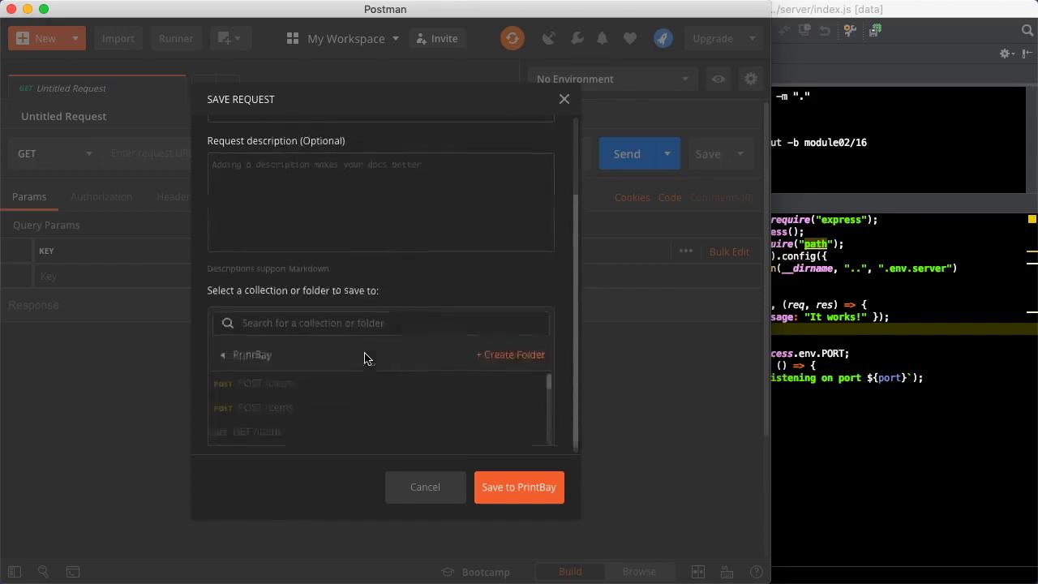
Step: Create a collection named "PrintBay 2" and save the new request to it
{"action": "left_click", "coordinate": [238, 354]}
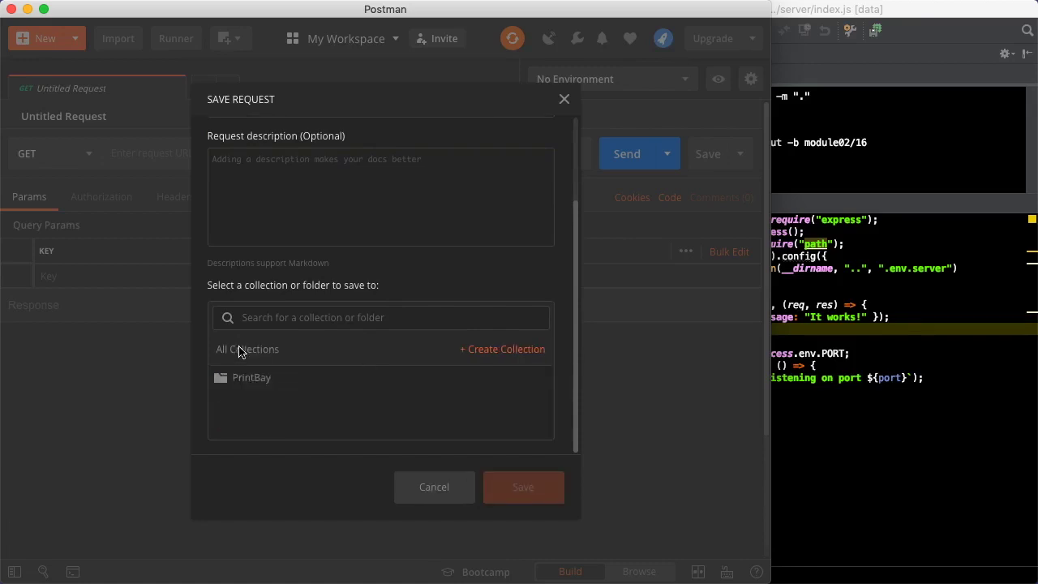
{"action": "left_click", "coordinate": [503, 357]}
{"action": "type", "text": "P"}
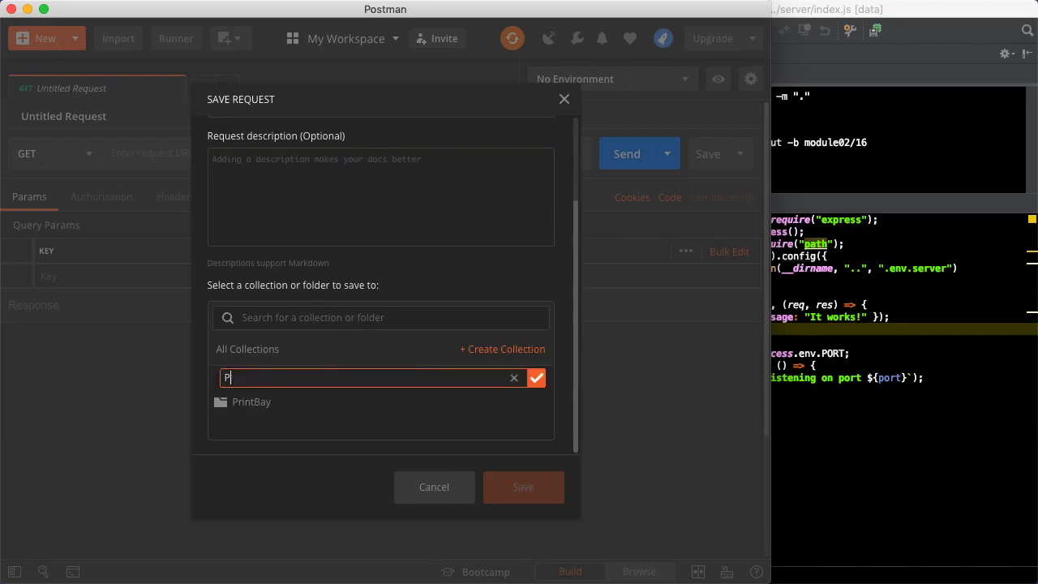
{"action": "type", "text": "rintBay 2"}
{"action": "left_click", "coordinate": [537, 379]}
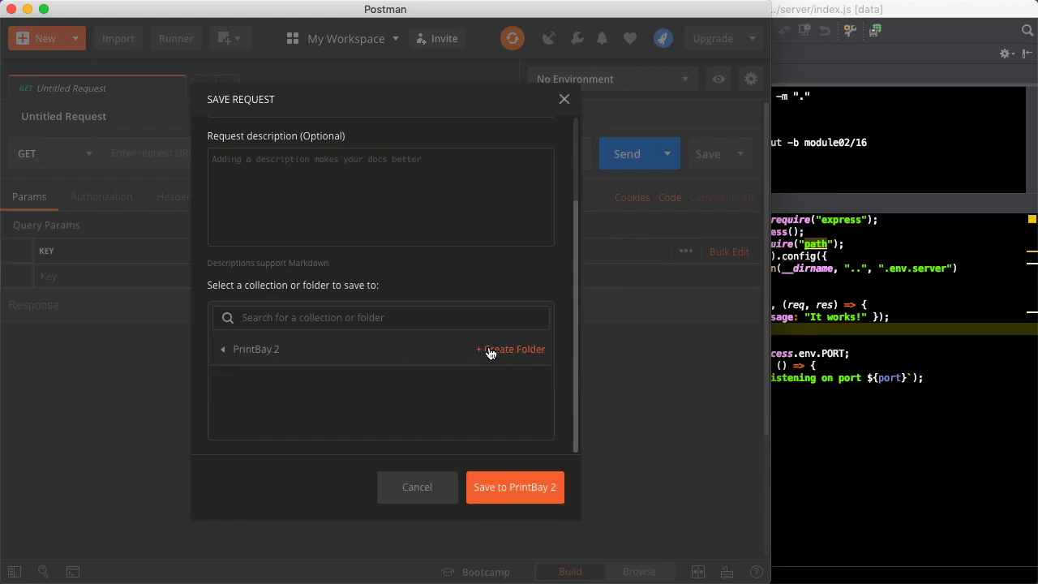
{"action": "left_click", "coordinate": [515, 488]}
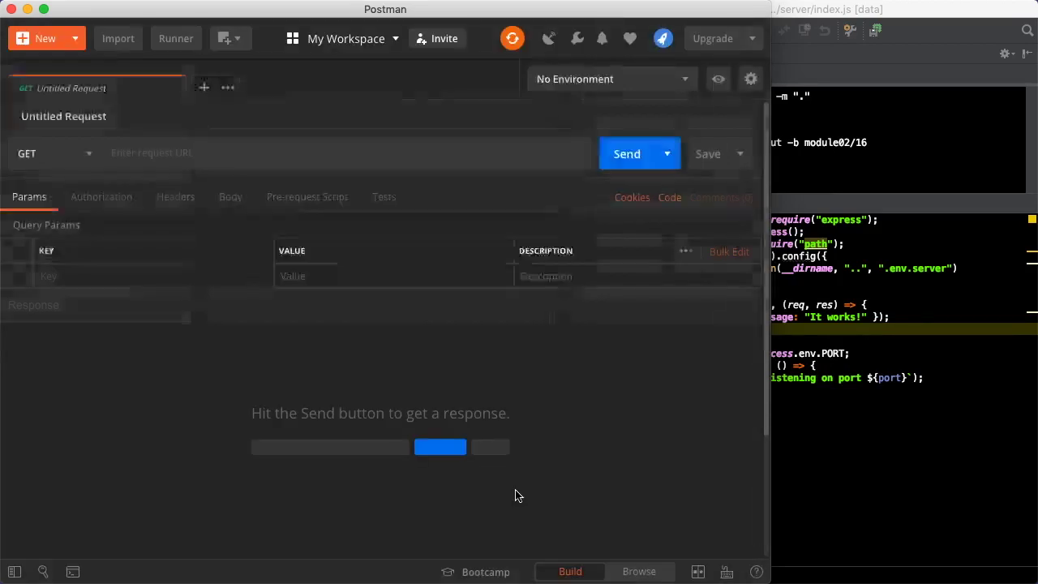
{"action": "left_click", "coordinate": [250, 158]}
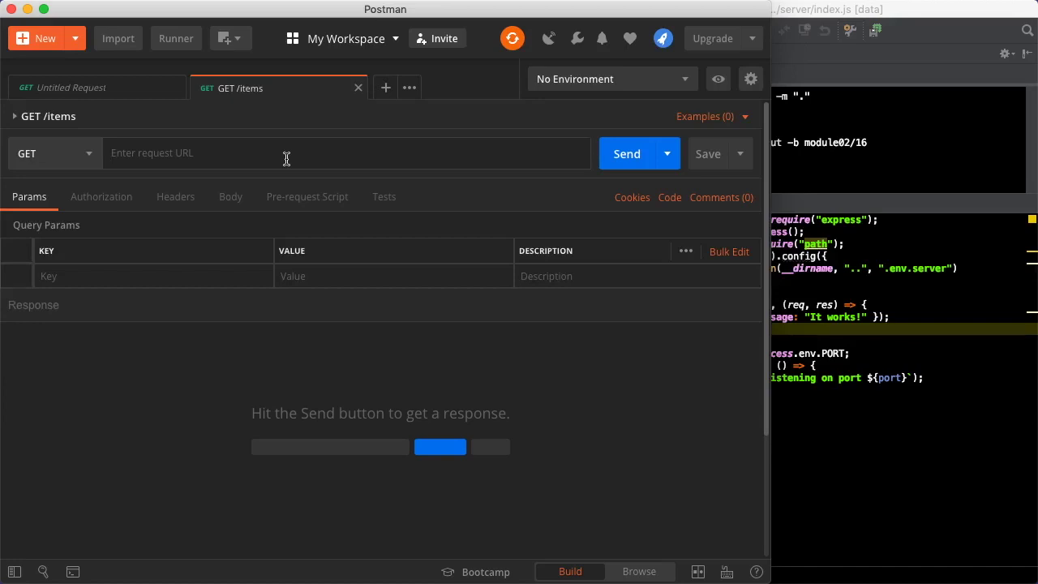
{"action": "type", "text": "http://loca"}
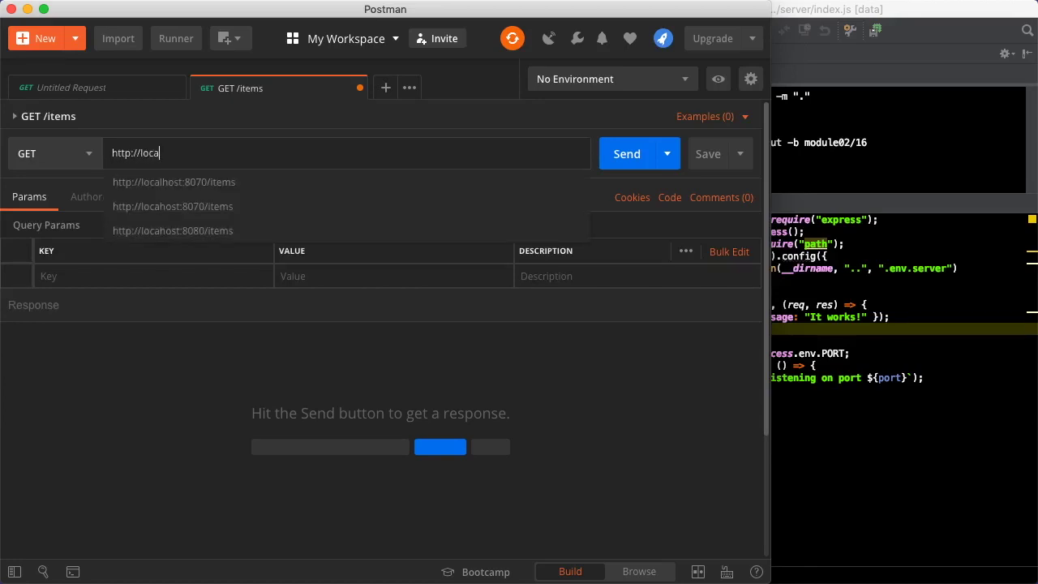
{"action": "type", "text": "lhost:8070/"}
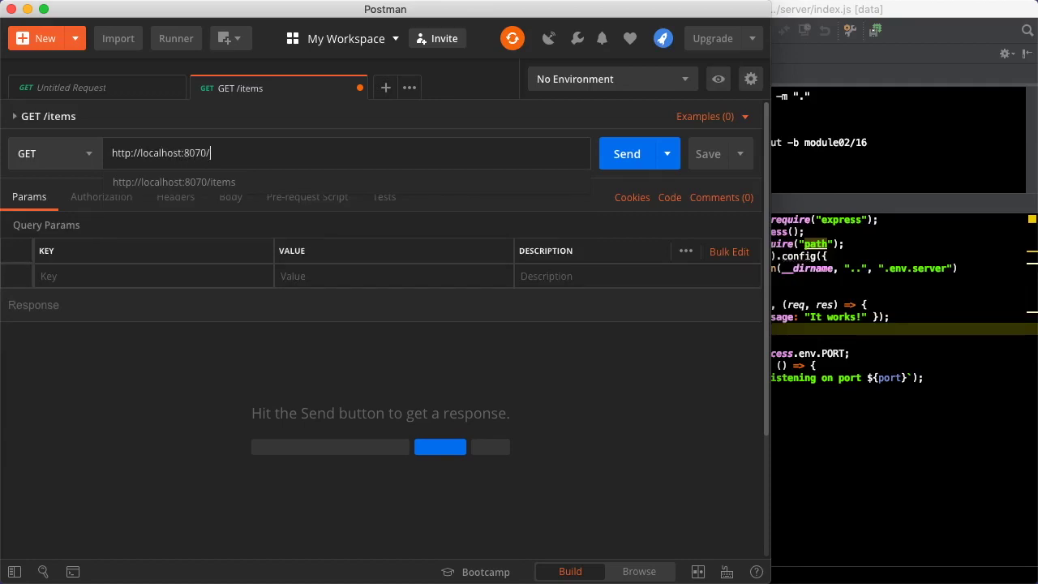
{"action": "type", "text": "items"}
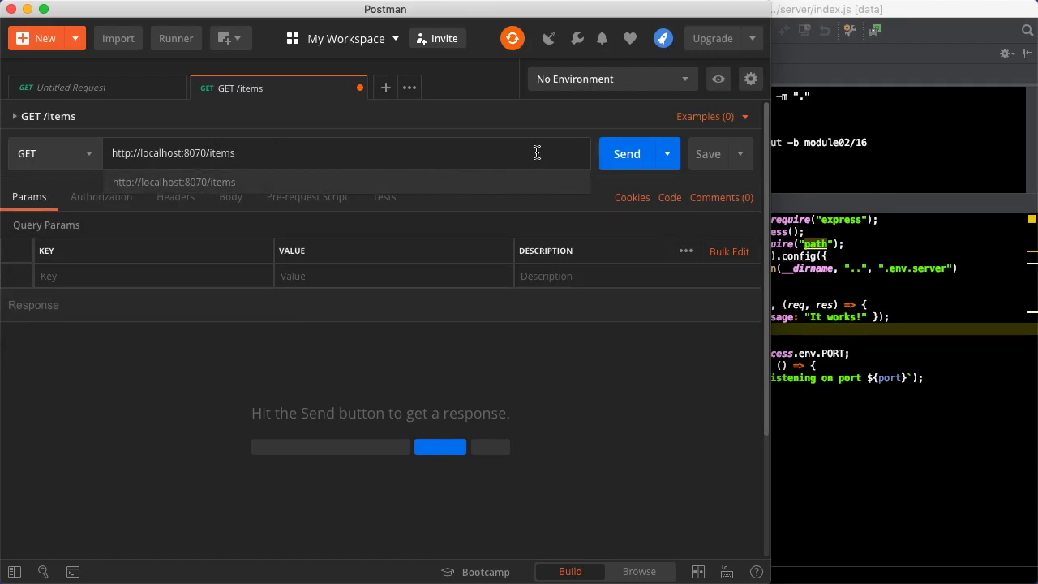
{"action": "left_click", "coordinate": [631, 156]}
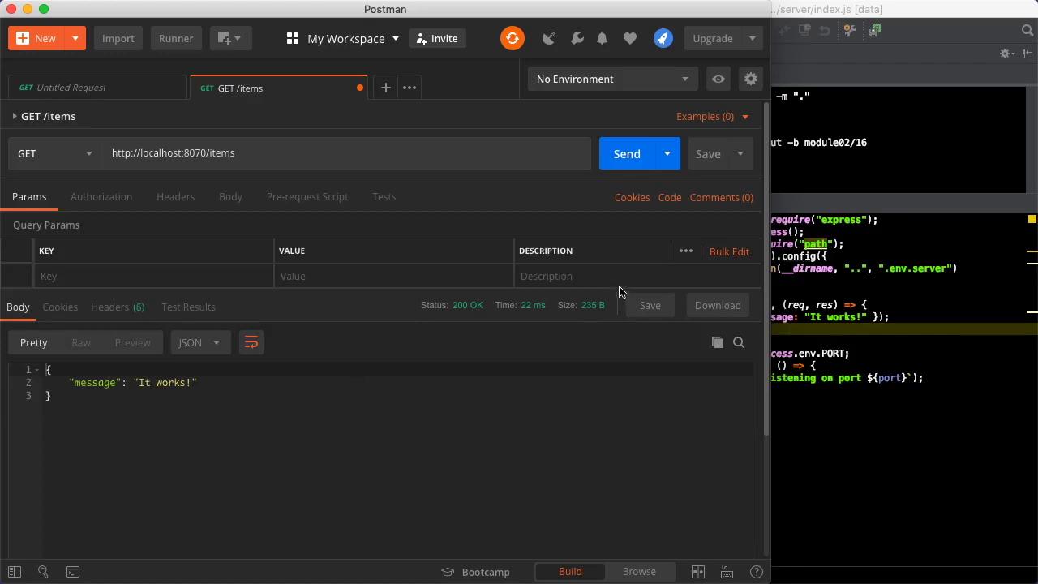
{"action": "left_click", "coordinate": [709, 154]}
{"action": "left_click_drag", "start_coordinate": [206, 154], "coordinate": [110, 153]}
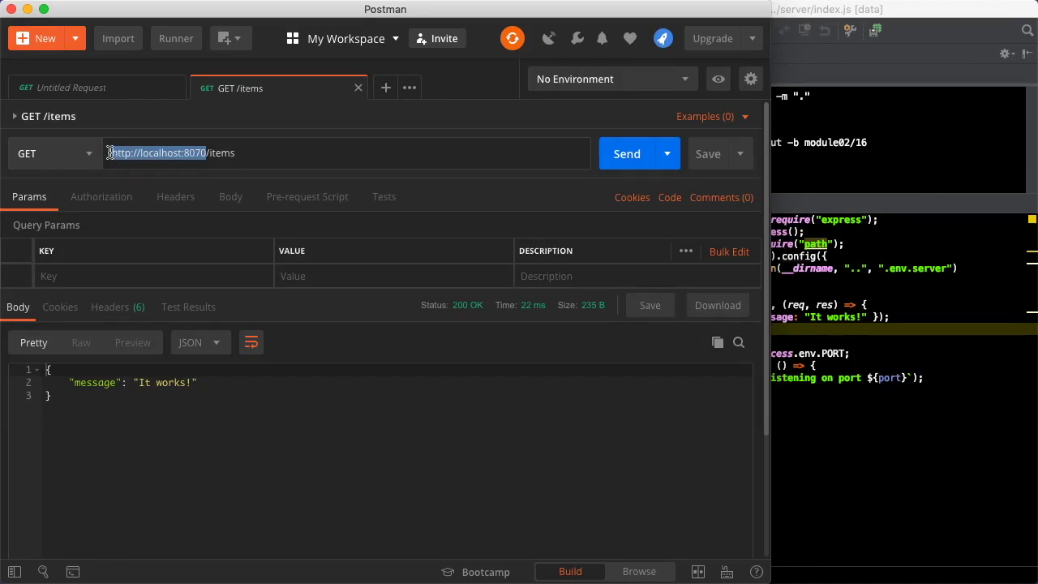
{"action": "key", "text": "BackSpace"}
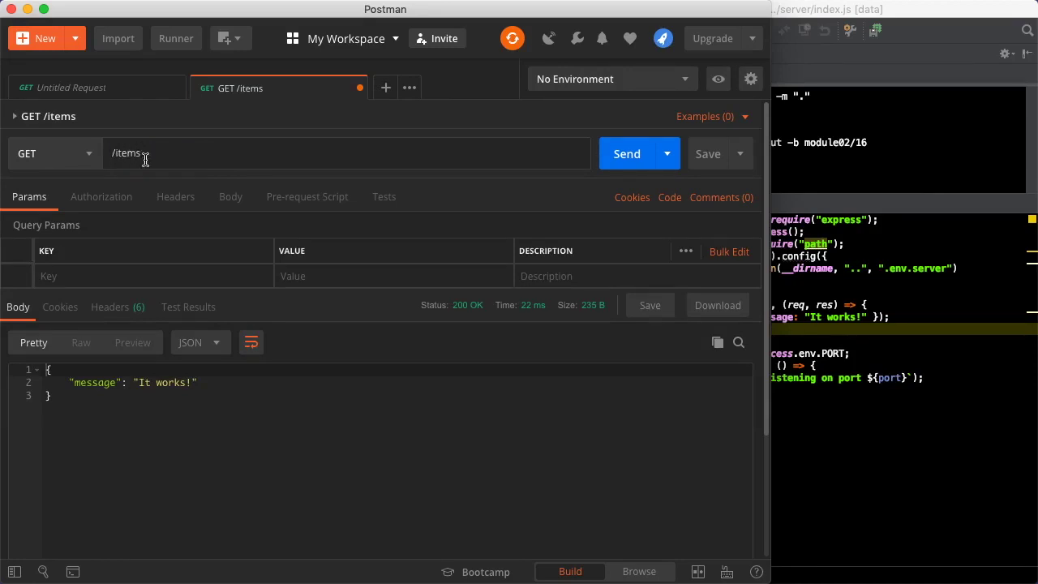
{"action": "type", "text": "{{url}}"}
{"action": "left_click", "coordinate": [629, 160]}
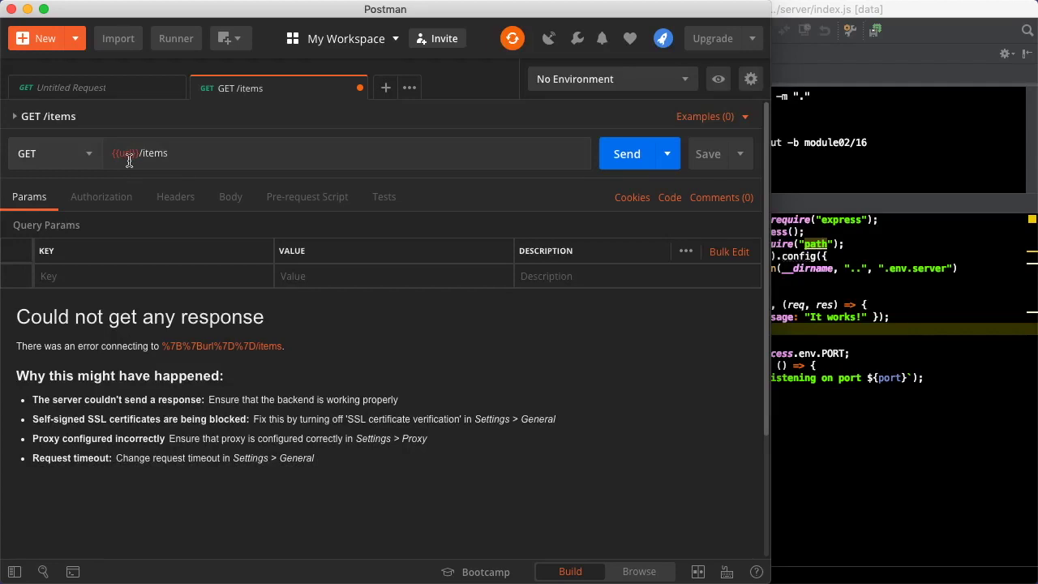
{"action": "mouse_move", "coordinate": [120, 152]}
{"action": "left_click", "coordinate": [750, 81]}
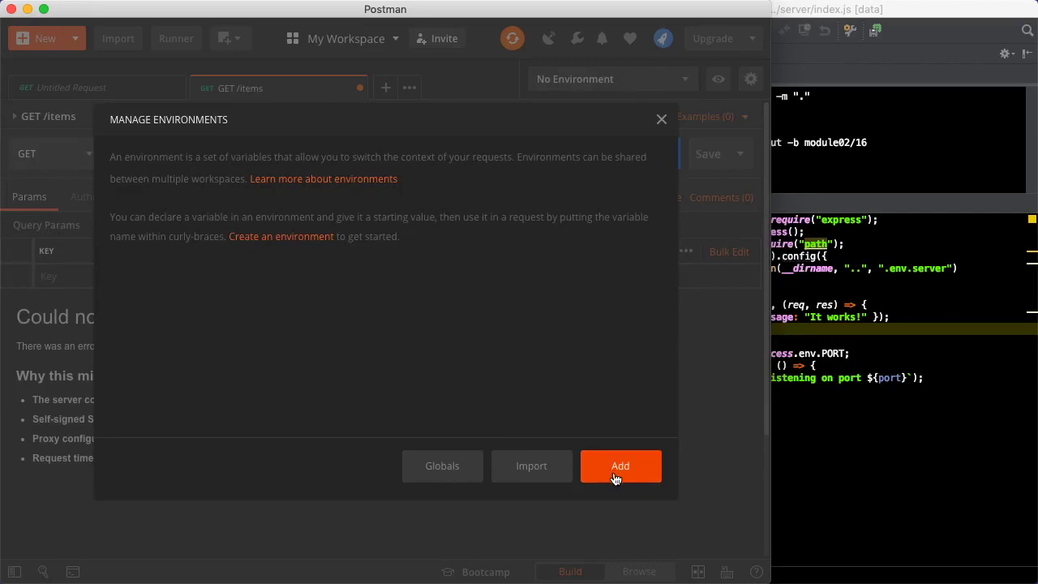
{"action": "left_click", "coordinate": [614, 476]}
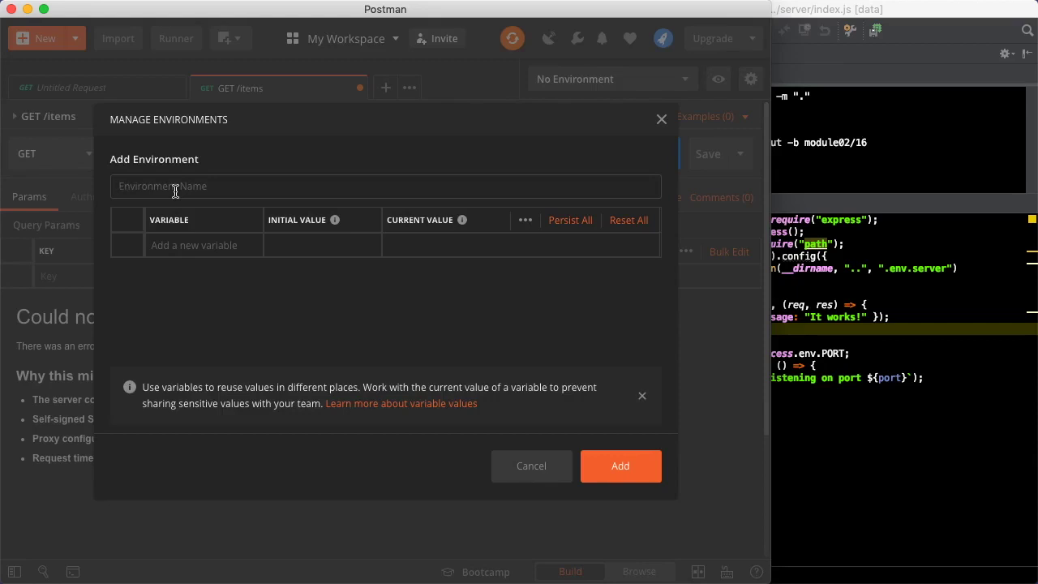
{"action": "type", "text": "My MacBook"}
{"action": "left_click", "coordinate": [187, 245]}
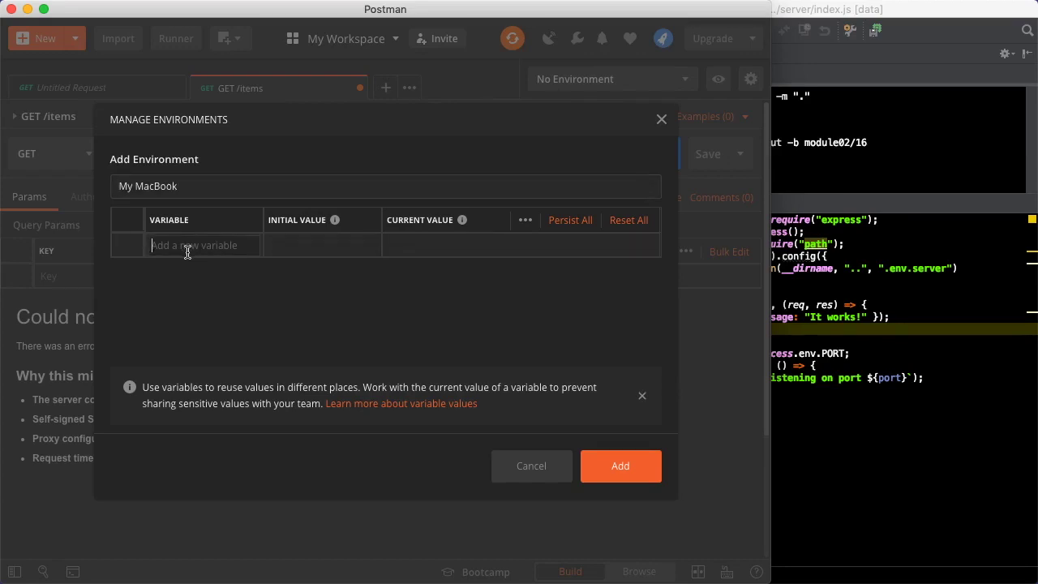
{"action": "type", "text": "url"}
{"action": "key", "text": "Tab"}
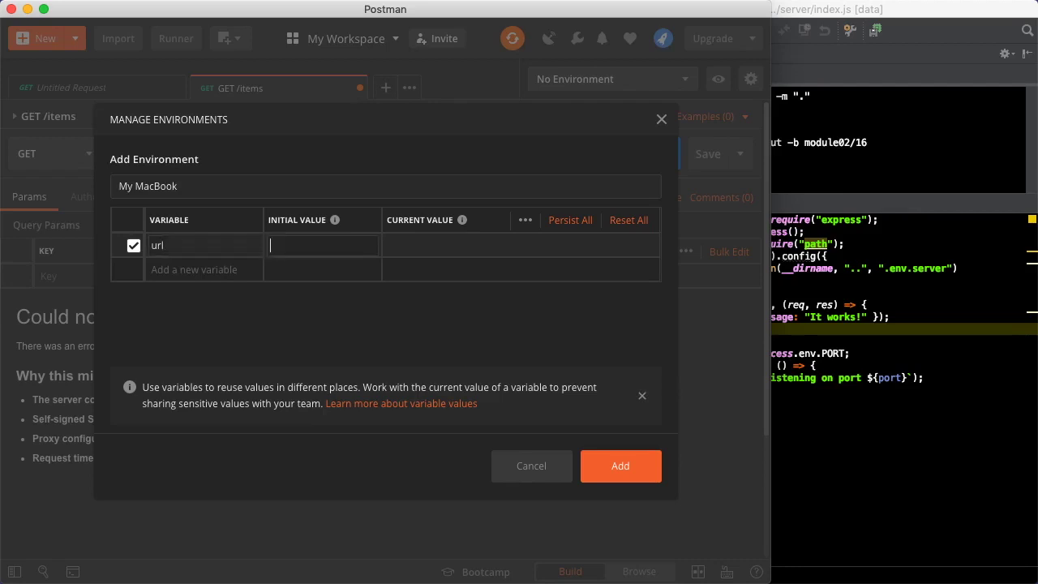
{"action": "type", "text": "http://localhost:8070"}
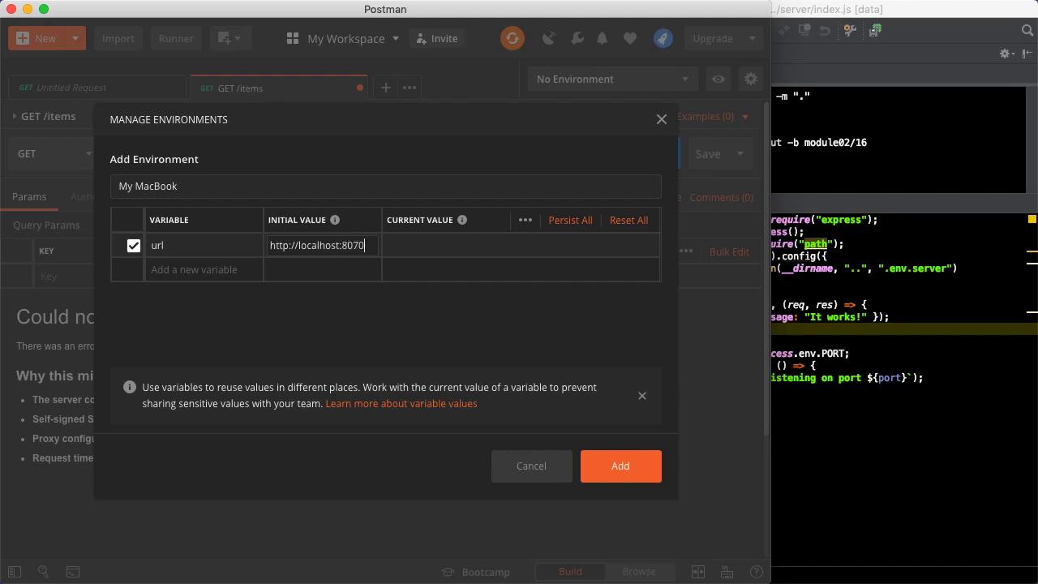
{"action": "left_click", "coordinate": [620, 479]}
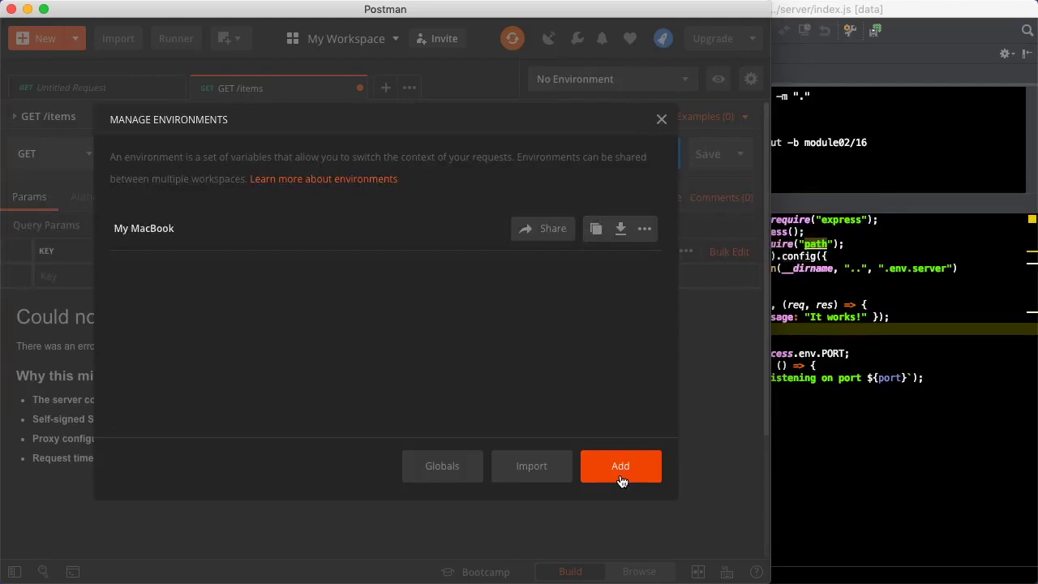
{"action": "left_click", "coordinate": [661, 120]}
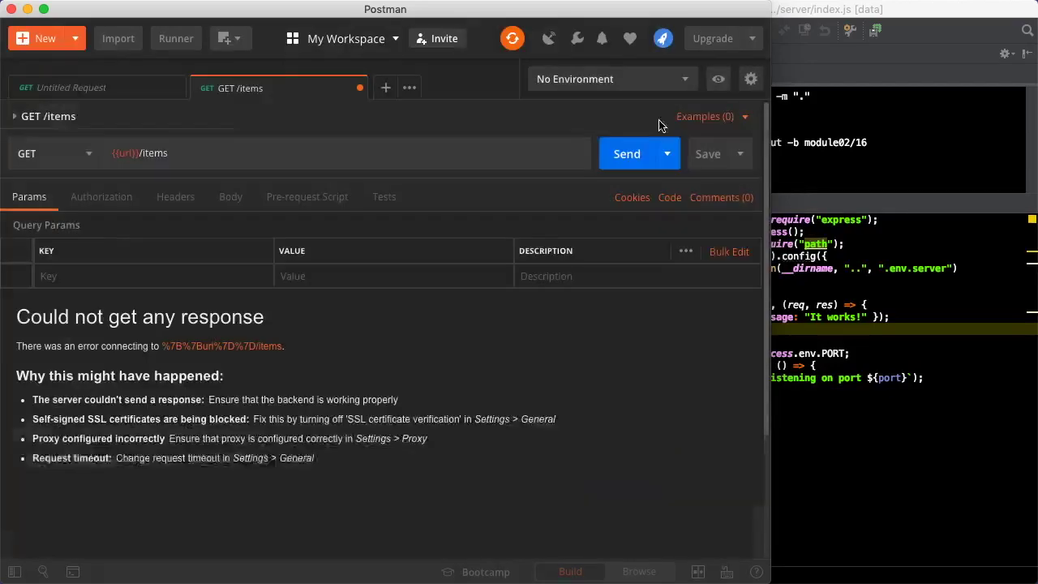
Step: Make "My MacBook" the active environment and resend the GET {{url}}/items request
{"action": "left_click", "coordinate": [686, 85]}
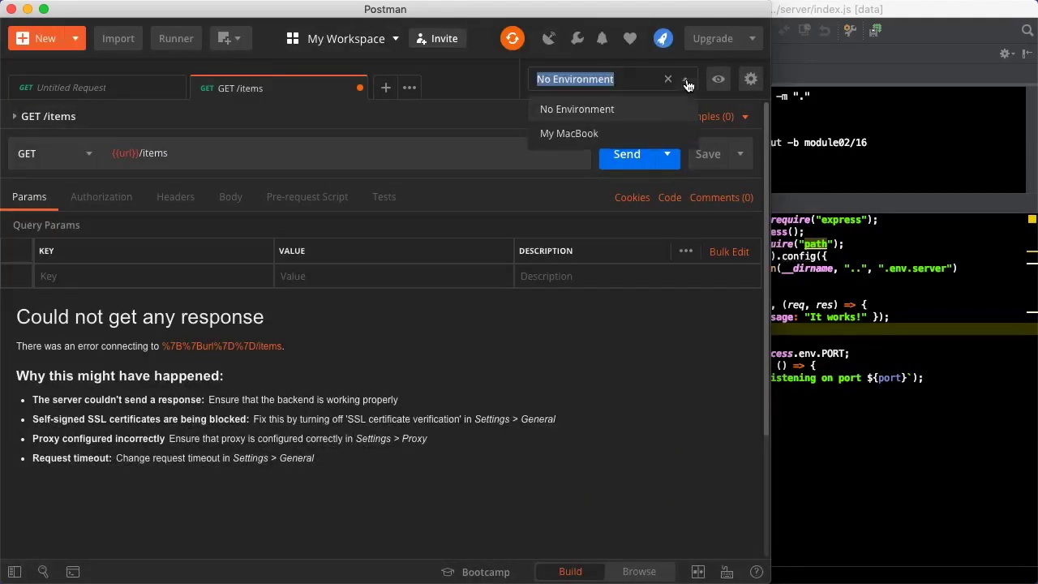
{"action": "left_click", "coordinate": [590, 134]}
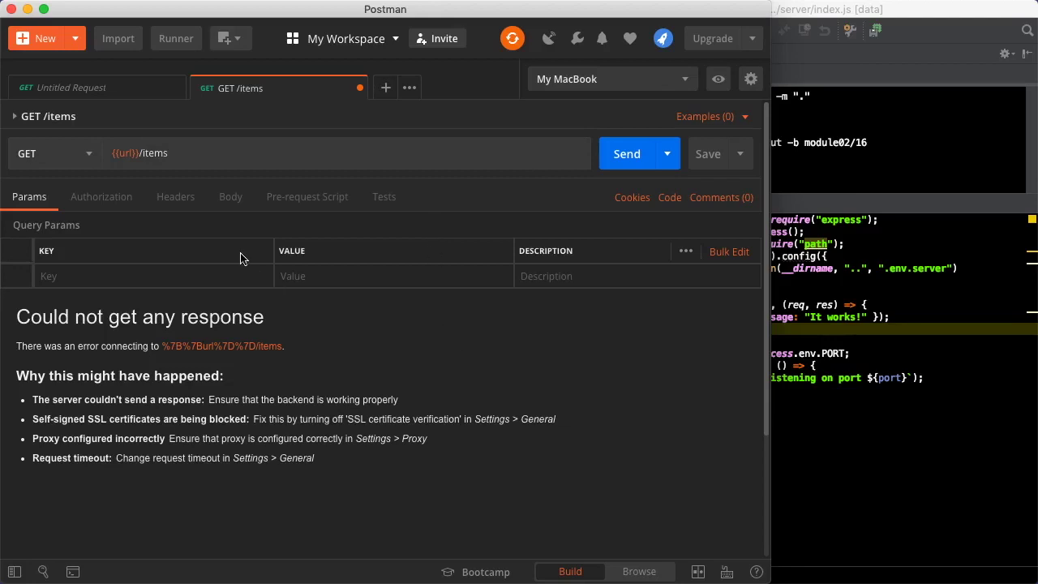
{"action": "left_click", "coordinate": [620, 154]}
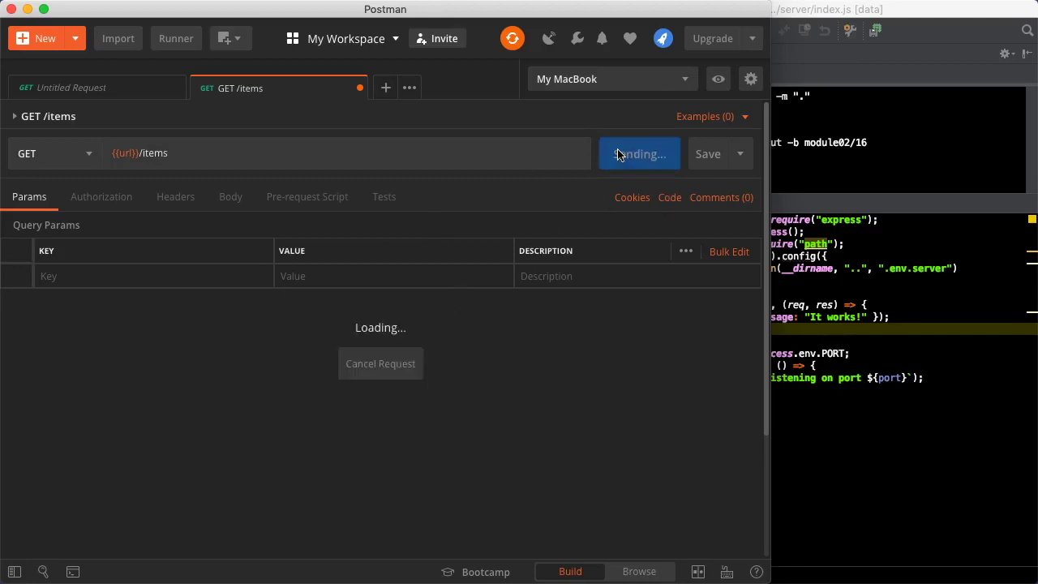